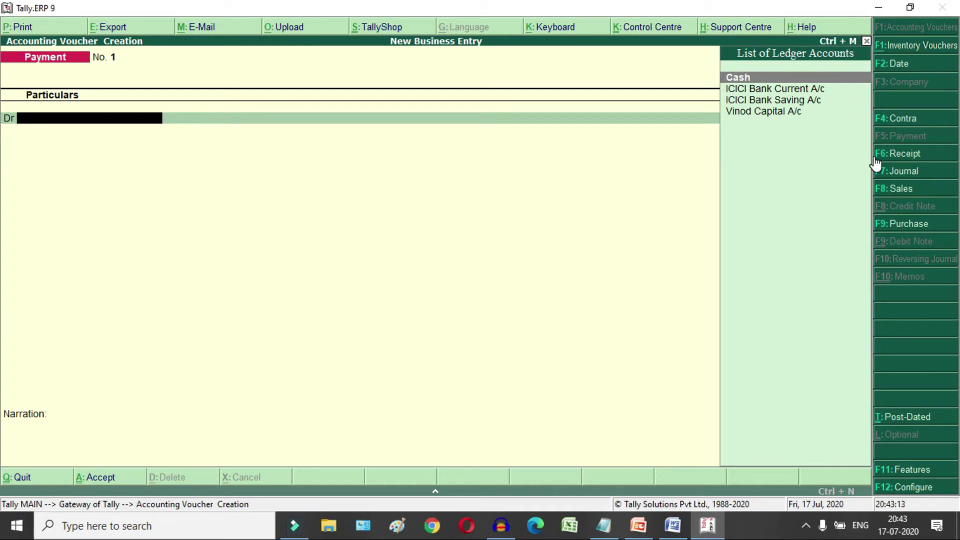
Switch the voucher type to Receipt and check the Secure Loan transactions listed in the Word document
{"action": "key", "text": "F6"}
{"action": "left_click", "coordinate": [875, 157]}
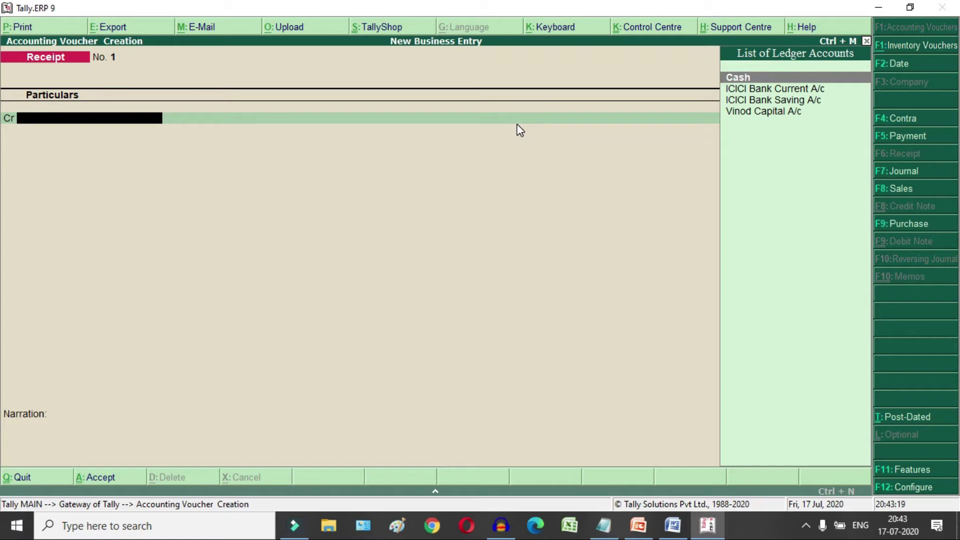
{"action": "left_click", "coordinate": [672, 524]}
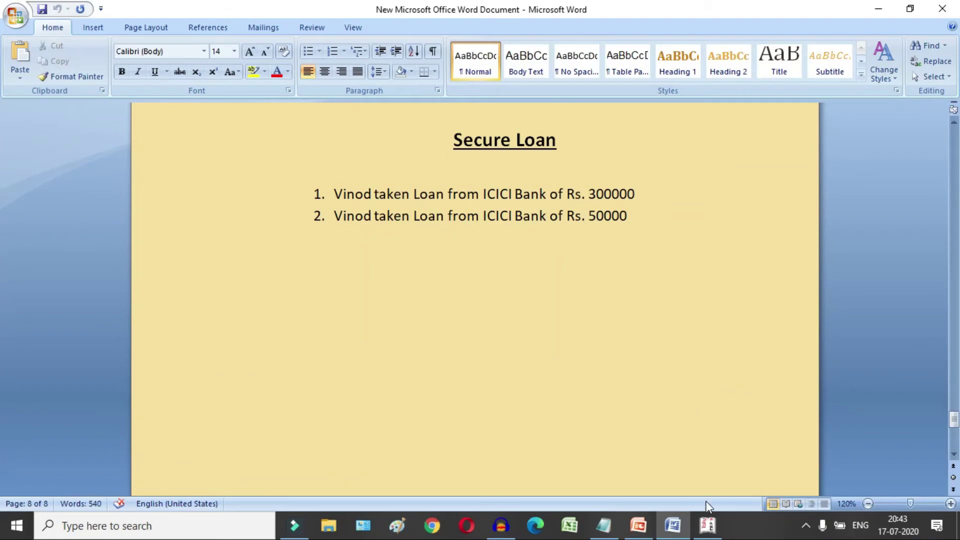
{"action": "left_click", "coordinate": [707, 524]}
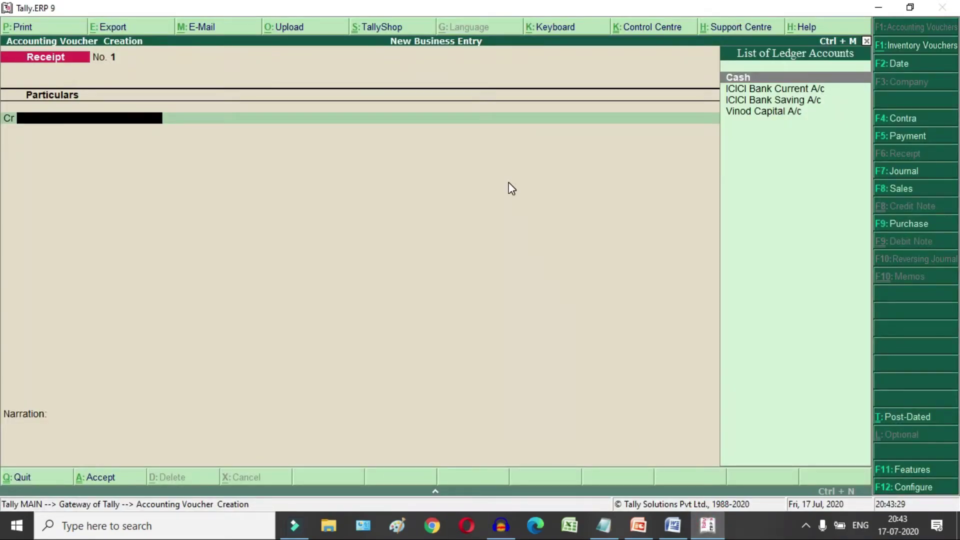
Start a new ledger from the receipt's credit line, naming it ICICI Bank Loan A/C and leaving the alias empty
{"action": "key", "text": "alt+c"}
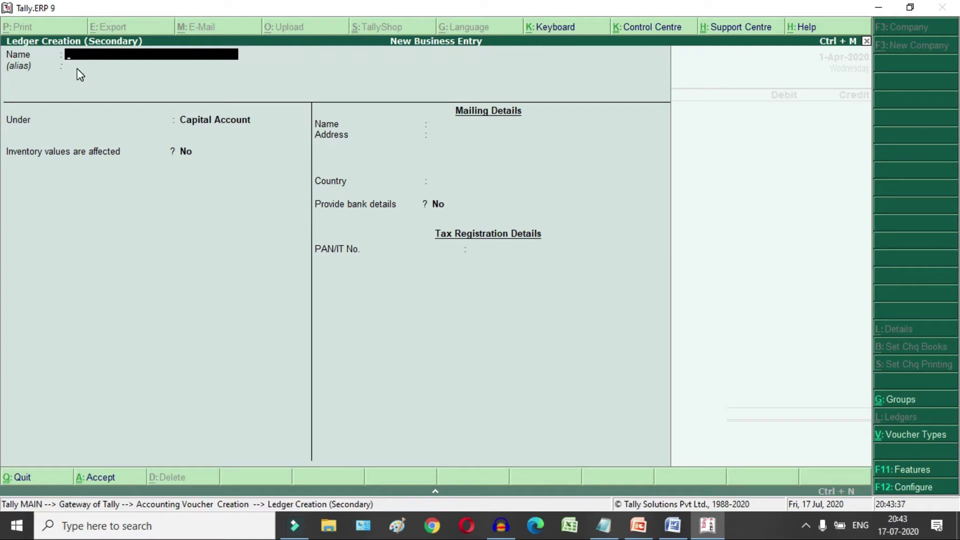
{"action": "type", "text": "ICICI Bank Loan A"}
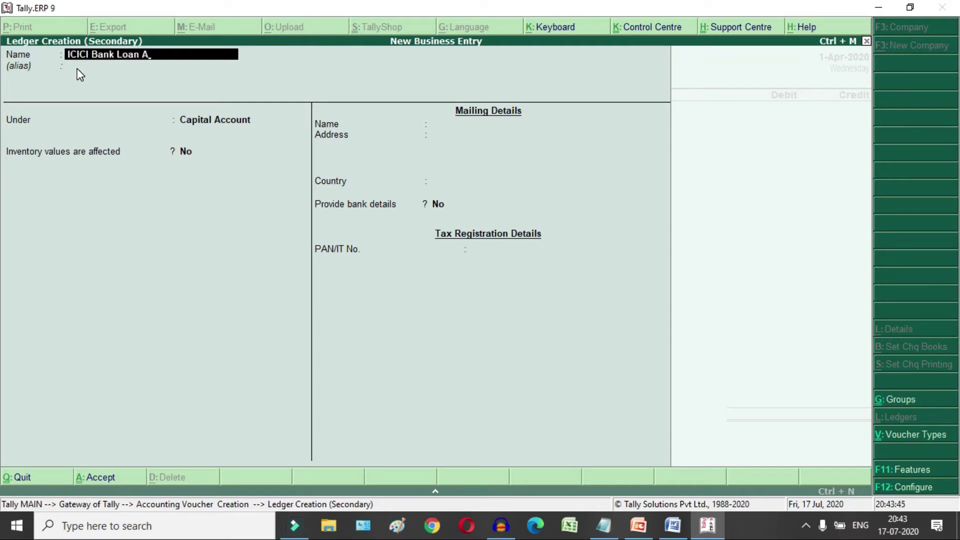
{"action": "type", "text": "/C"}
{"action": "key", "text": "Return"}
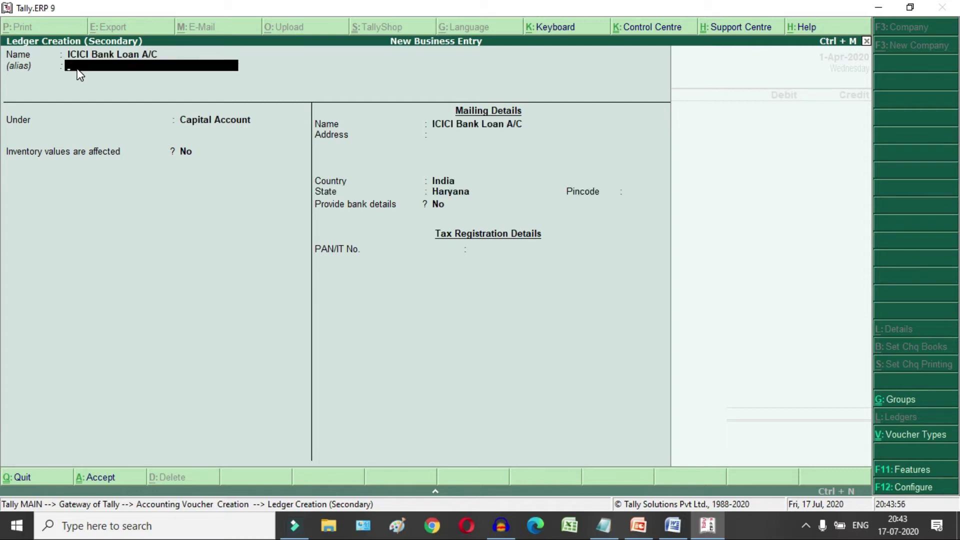
{"action": "key", "text": "Return"}
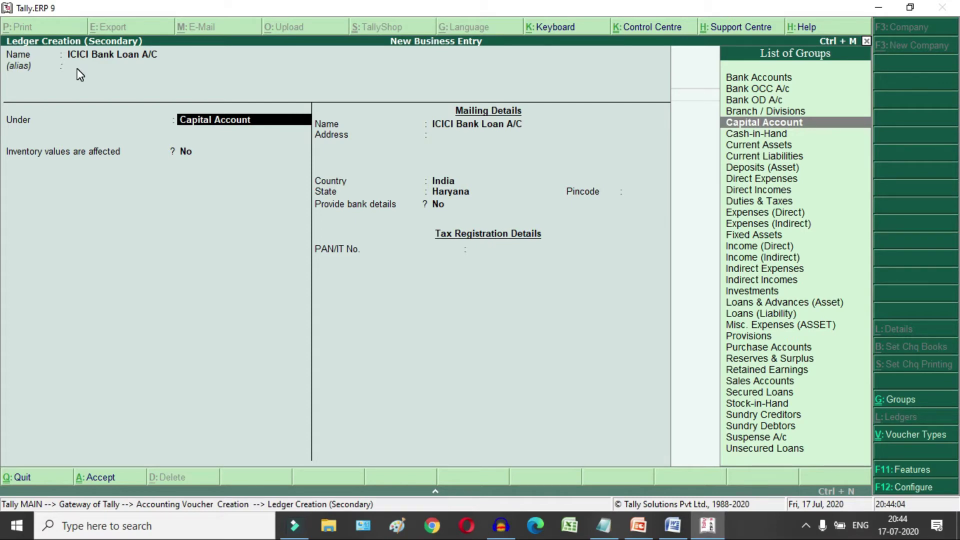
Place the new ledger under Secured Loans, keep the default mailing, bank and tax details, and save it
{"action": "type", "text": "Sec"}
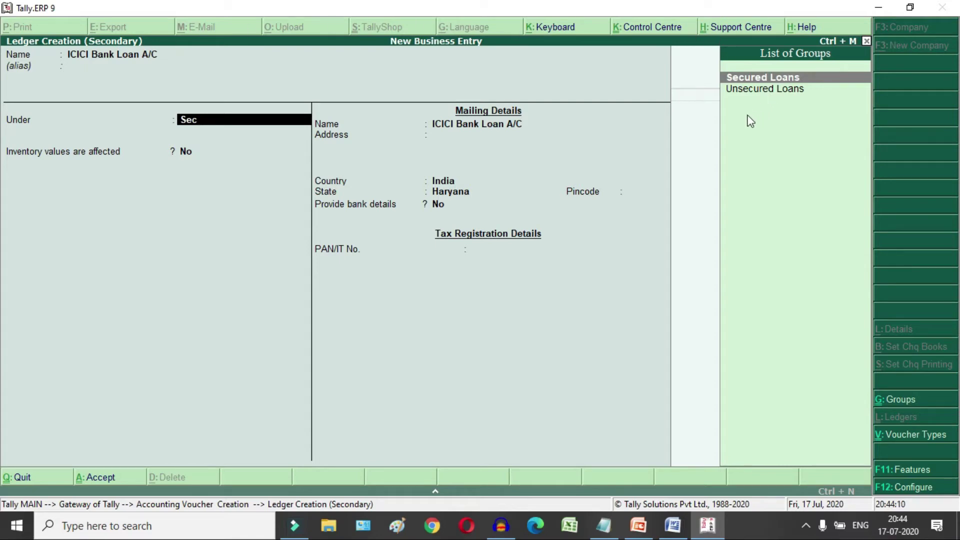
{"action": "key", "text": "Return"}
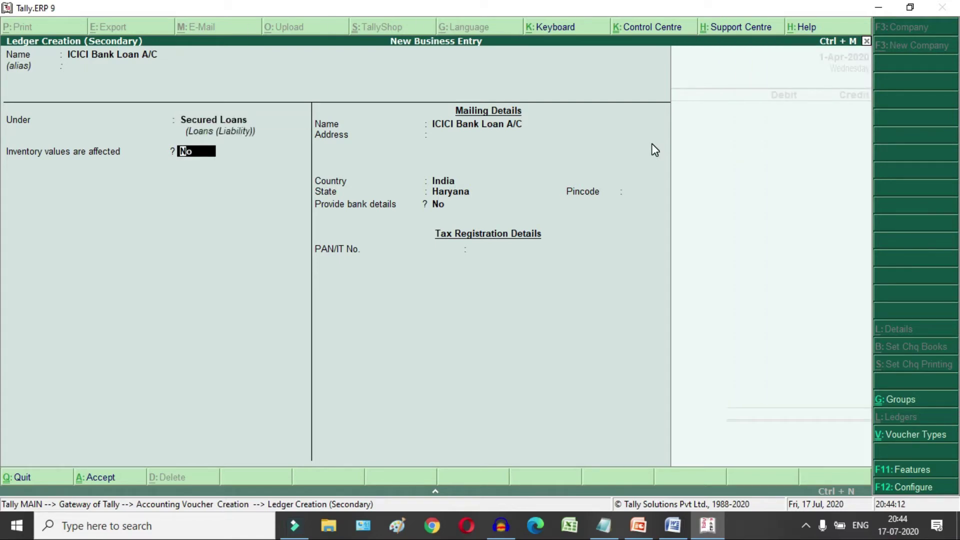
{"action": "key", "text": "Return"}
{"action": "key", "text": "Return"}
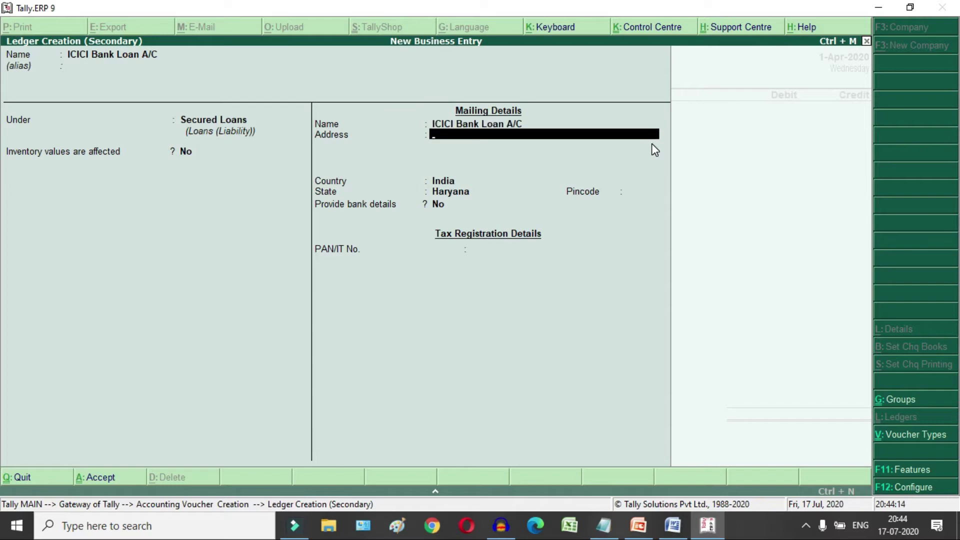
{"action": "key", "text": "Return"}
{"action": "key", "text": "Return"}
{"action": "key", "text": "Return"}
{"action": "key", "text": "Return"}
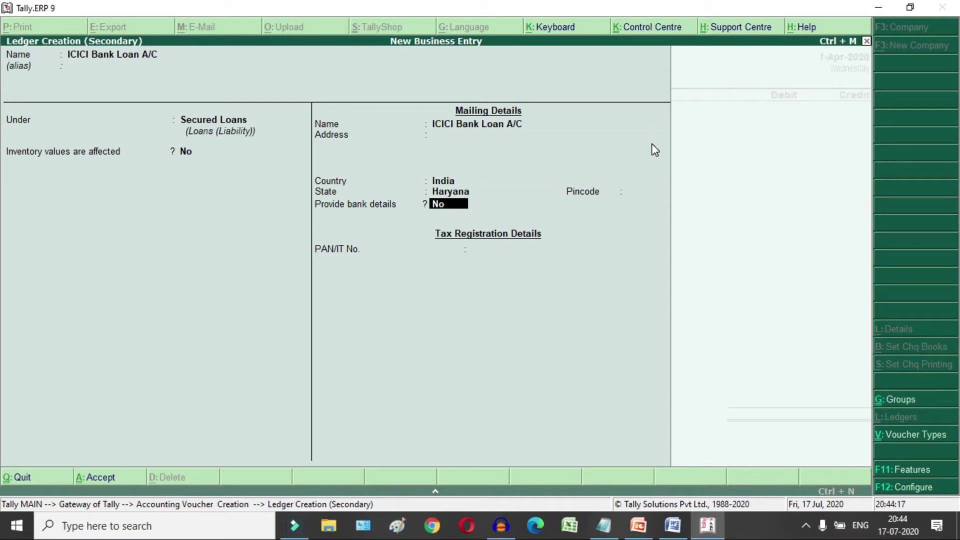
{"action": "key", "text": "Return"}
{"action": "key", "text": "Return"}
{"action": "key", "text": "Return"}
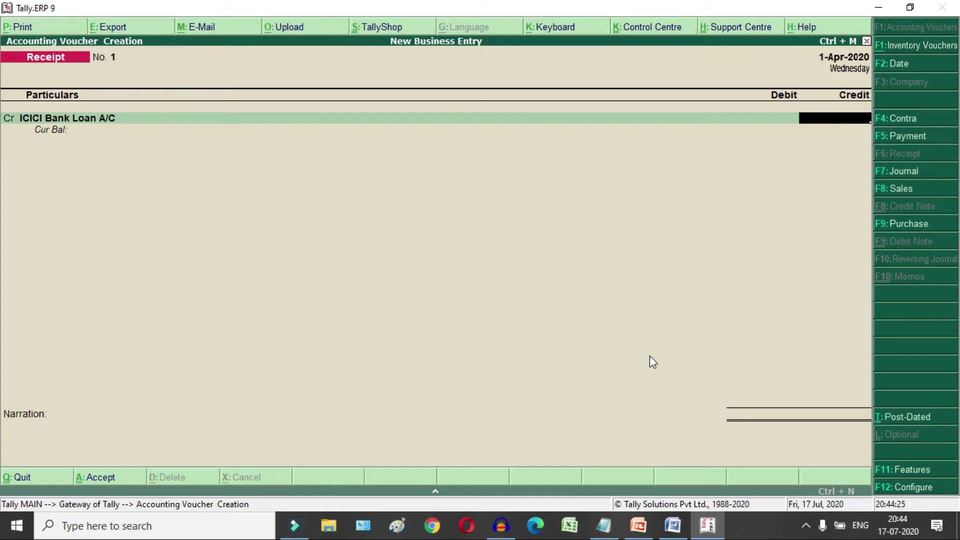
Credit ICICI Bank Loan A/C with 300000 and debit the same amount to ICICI Bank Current A/c
{"action": "type", "text": "300000"}
{"action": "key", "text": "Return"}
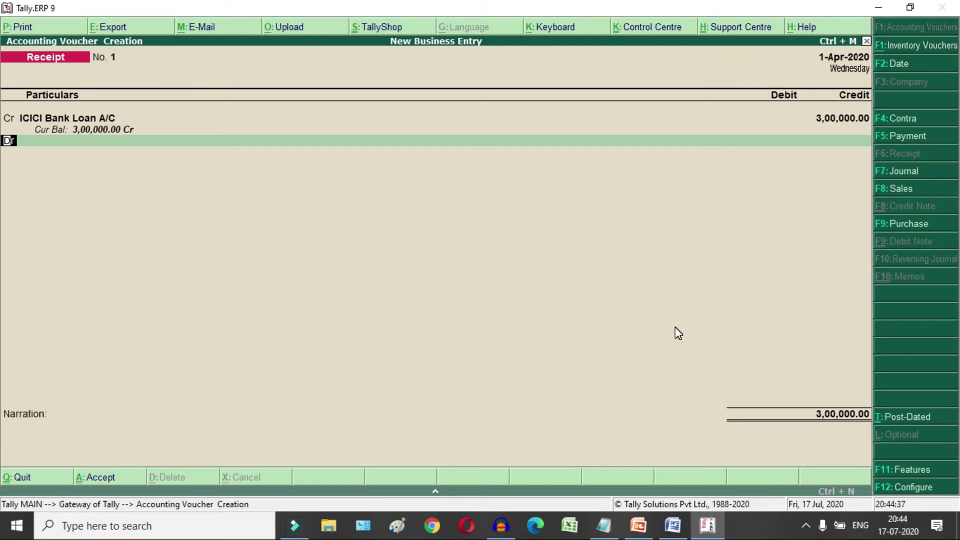
{"action": "key", "text": "Return"}
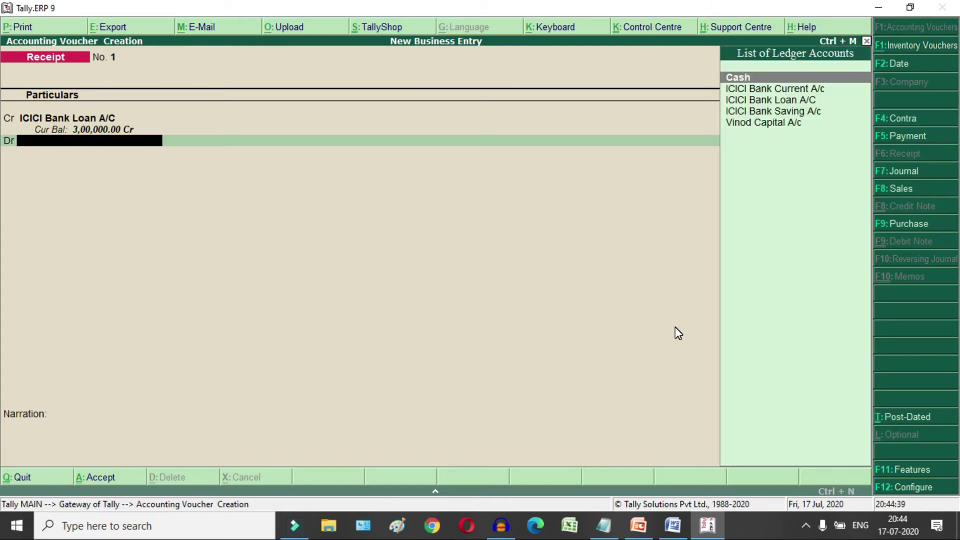
{"action": "type", "text": "Ici"}
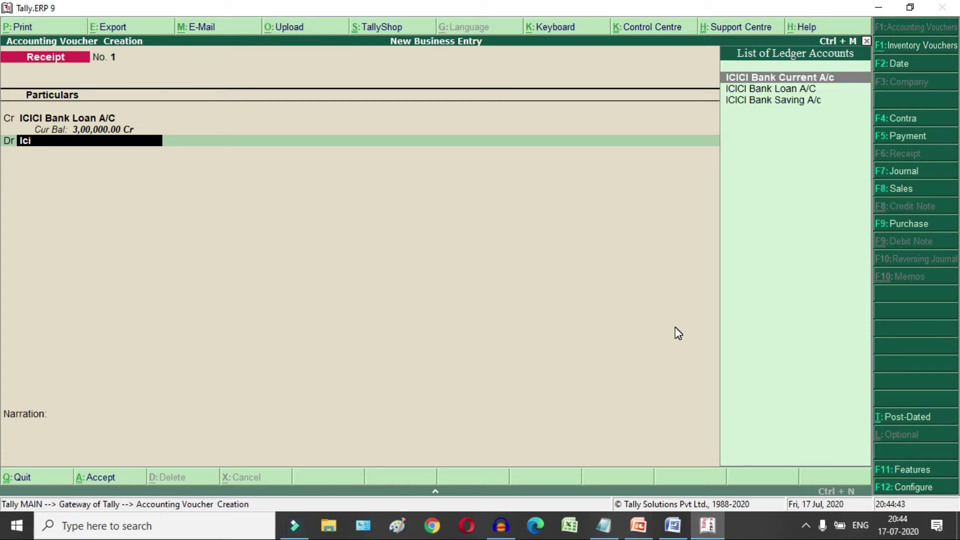
{"action": "key", "text": "Return"}
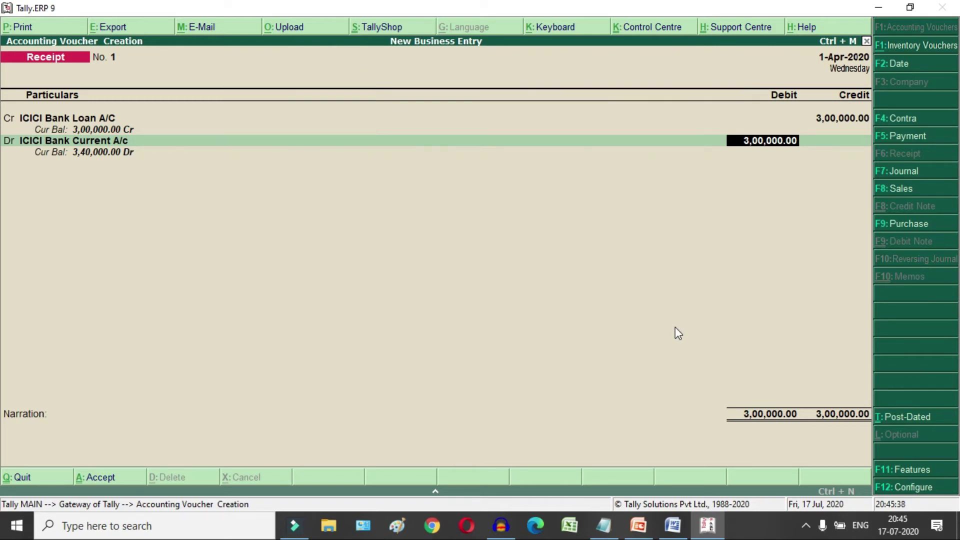
{"action": "key", "text": "Return"}
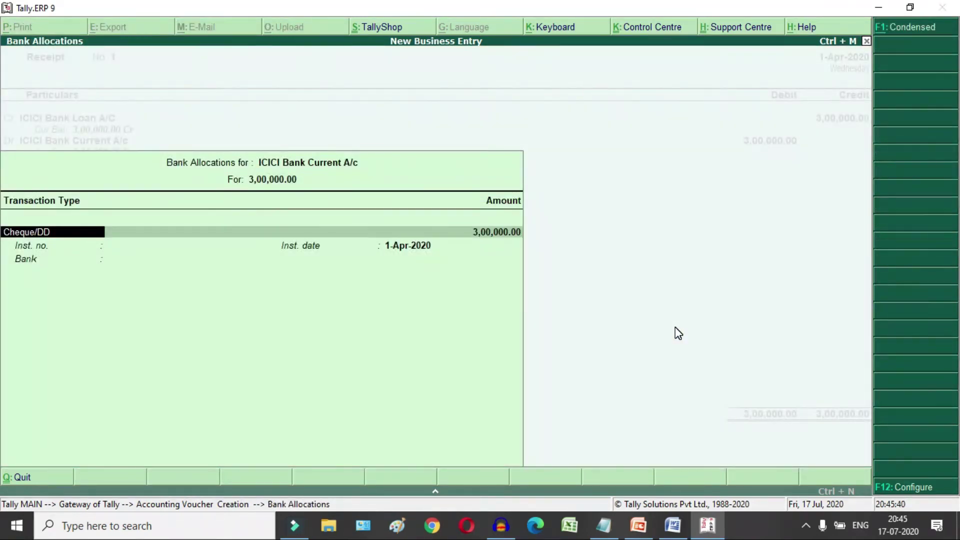
Accept the default Cheque/DD bank allocation dated 1-Apr-2020 and save the first receipt voucher without a narration
{"action": "key", "text": "Return"}
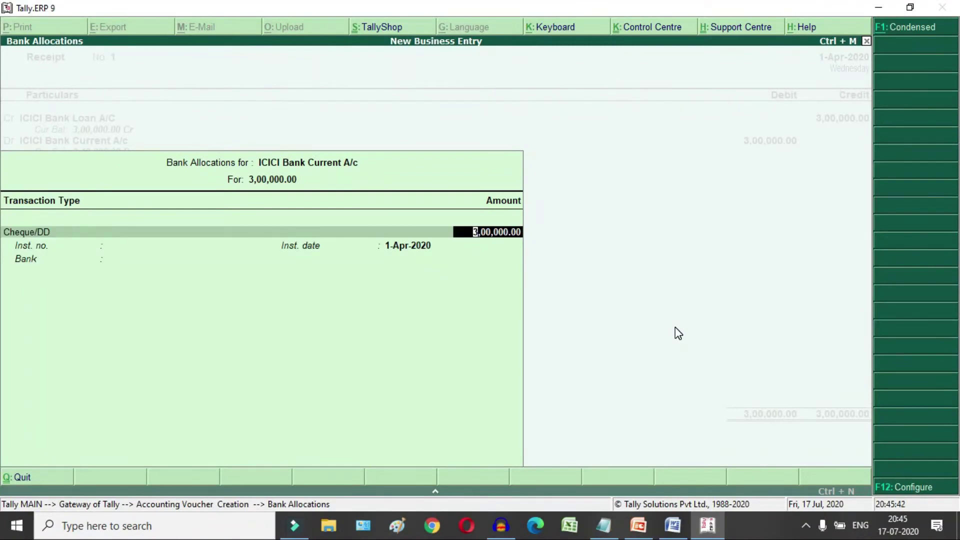
{"action": "key", "text": "Return"}
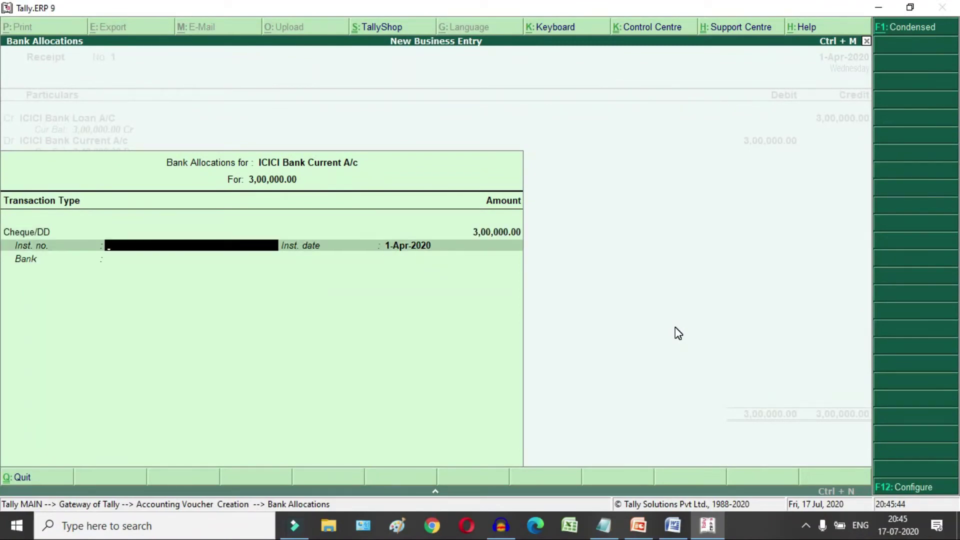
{"action": "key", "text": "Return"}
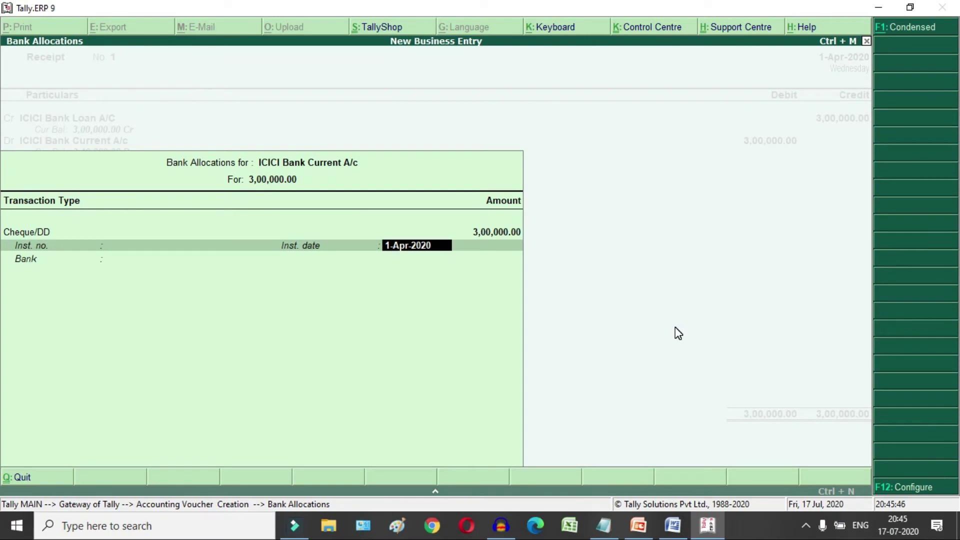
{"action": "key", "text": "Return"}
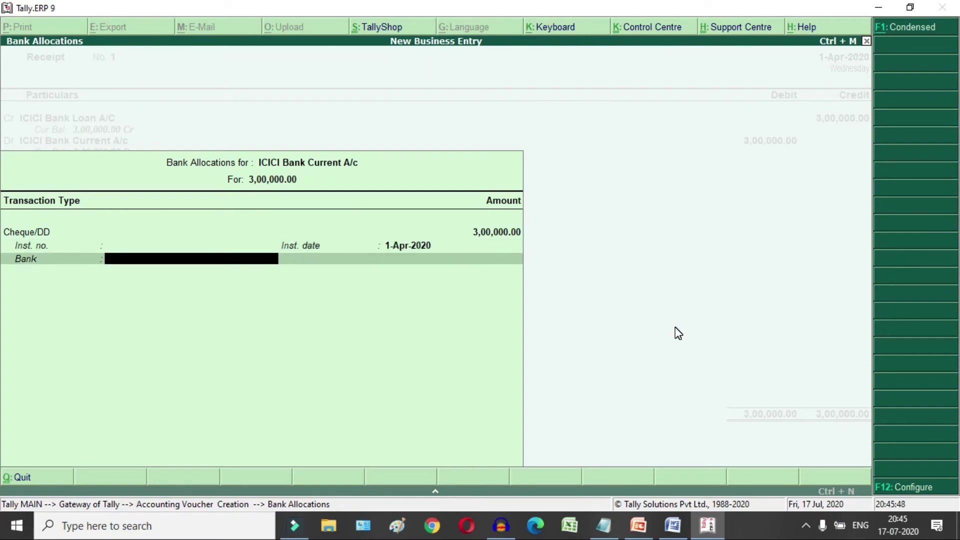
{"action": "key", "text": "Return"}
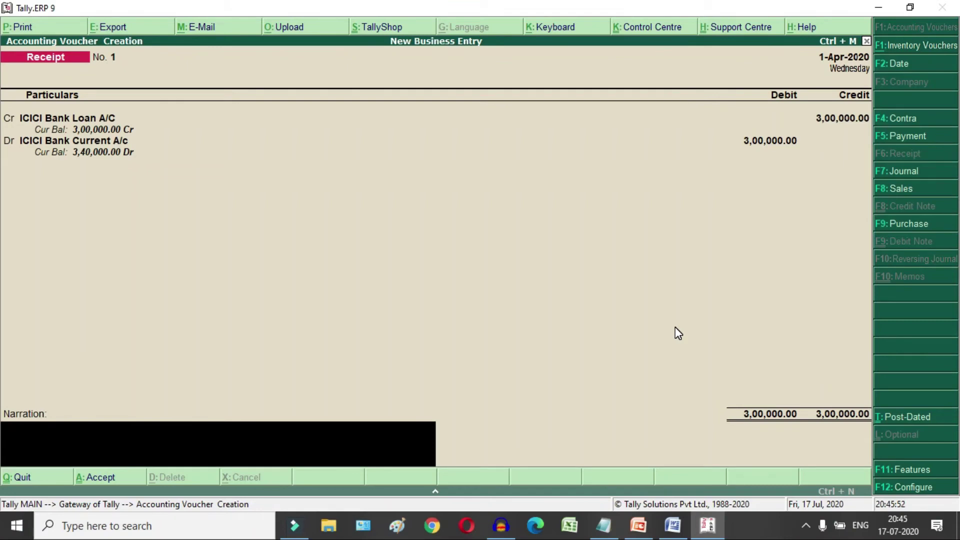
{"action": "key", "text": "Return"}
{"action": "key", "text": "Return"}
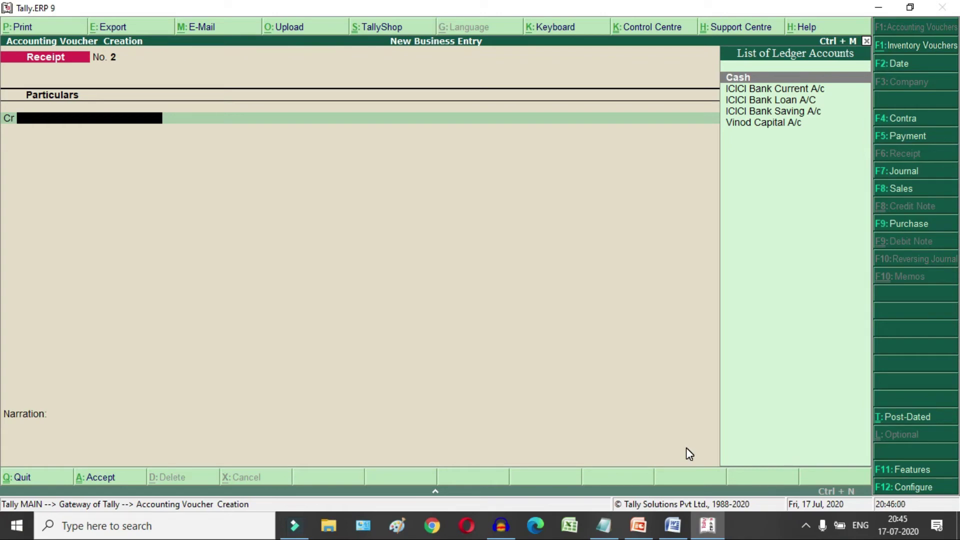
Following the second loan in the Word document, credit ICICI Bank Loan A/C with 50000 and debit ICICI Bank Current A/c in a second receipt
{"action": "left_click", "coordinate": [673, 525]}
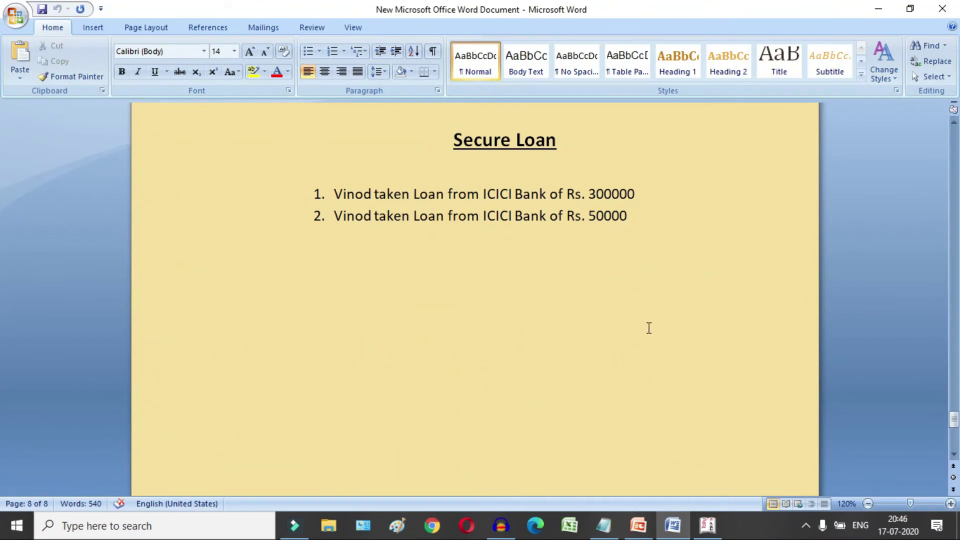
{"action": "left_click", "coordinate": [707, 531]}
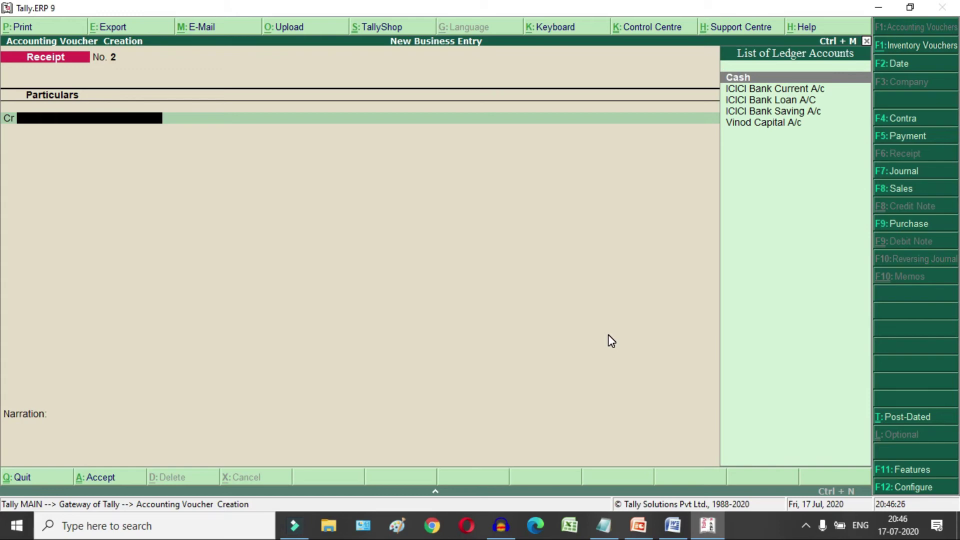
{"action": "type", "text": "Ic"}
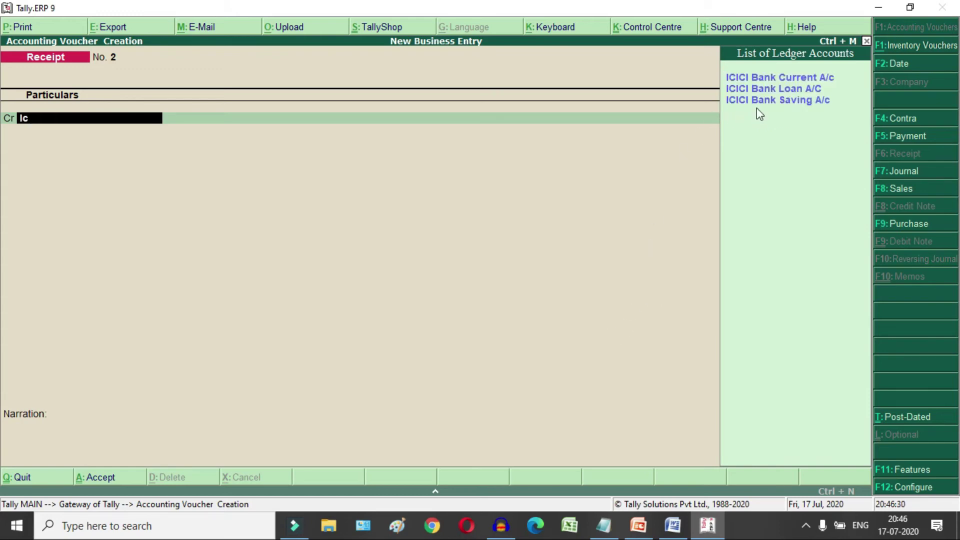
{"action": "key", "text": "Down"}
{"action": "key", "text": "Down"}
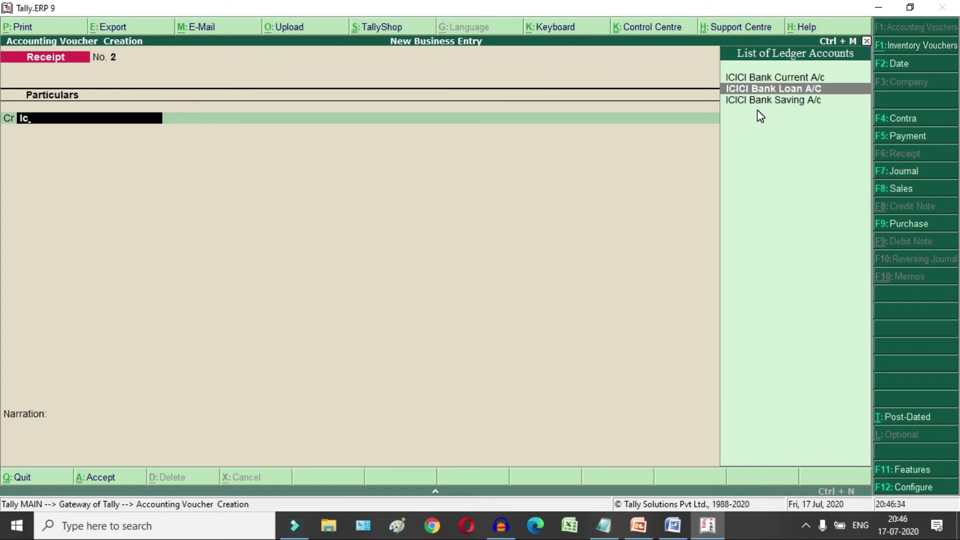
{"action": "key", "text": "Return"}
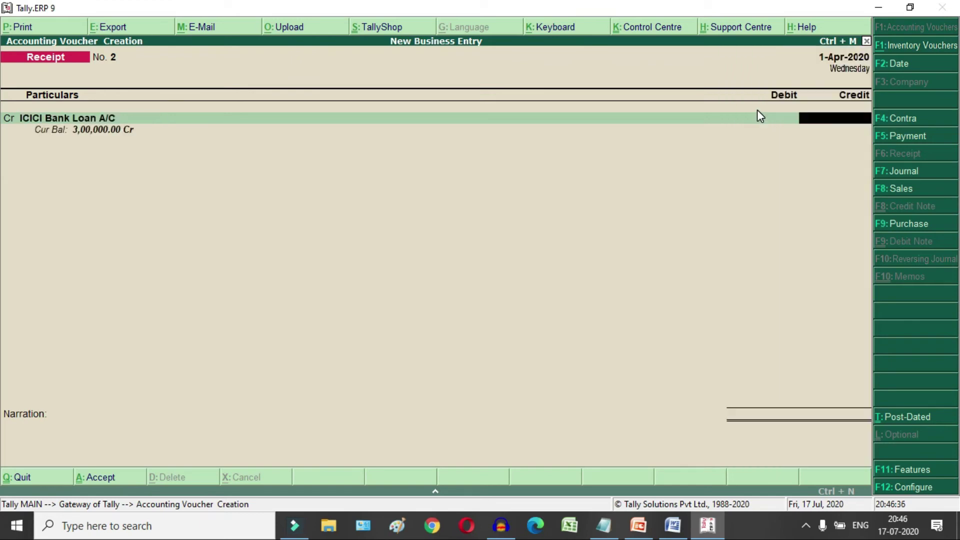
{"action": "type", "text": "50000"}
{"action": "key", "text": "Return"}
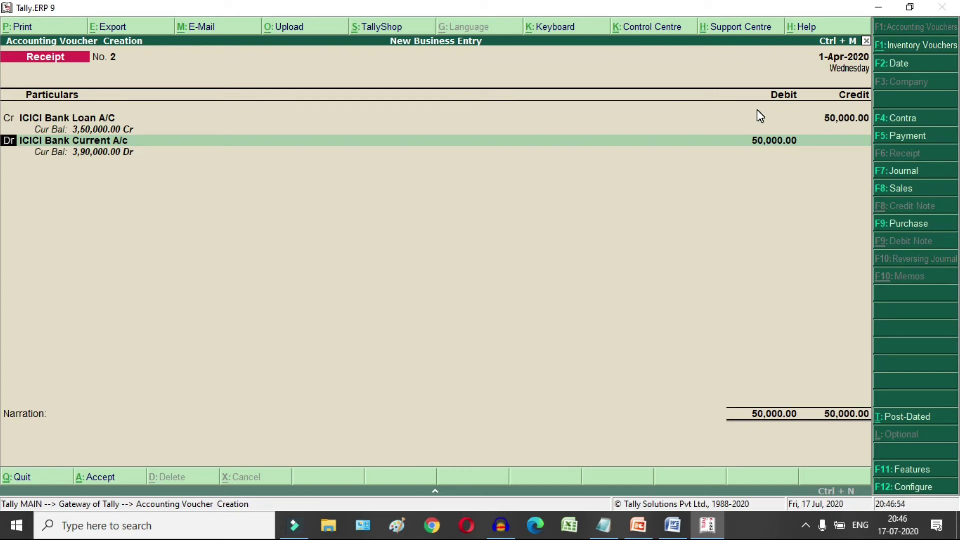
{"action": "key", "text": "Return"}
{"action": "key", "text": "Return"}
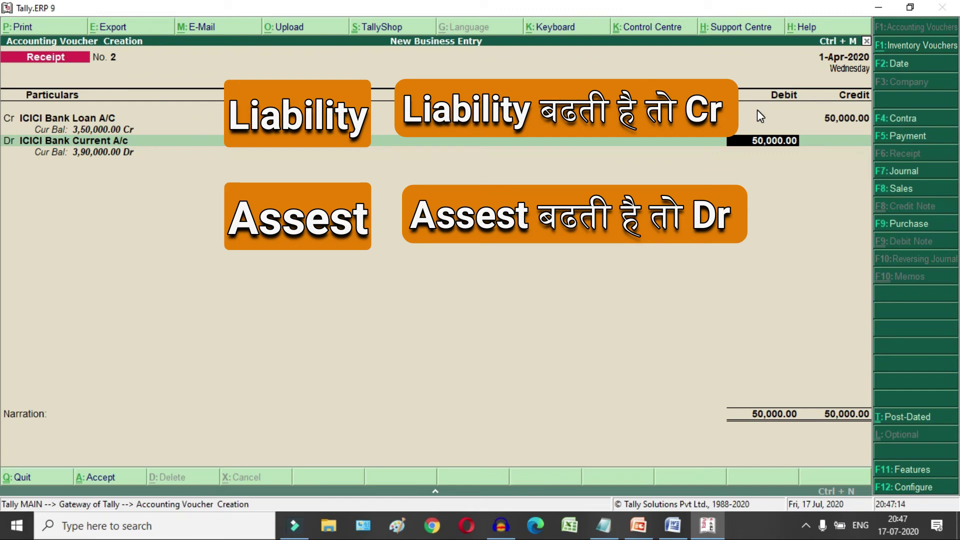
Save the second receipt voucher with the default Cheque/DD allocation and no narration, and return to the Gateway of Tally
{"action": "key", "text": "Return"}
{"action": "key", "text": "Return"}
{"action": "key", "text": "Return"}
{"action": "key", "text": "Return"}
{"action": "key", "text": "Return"}
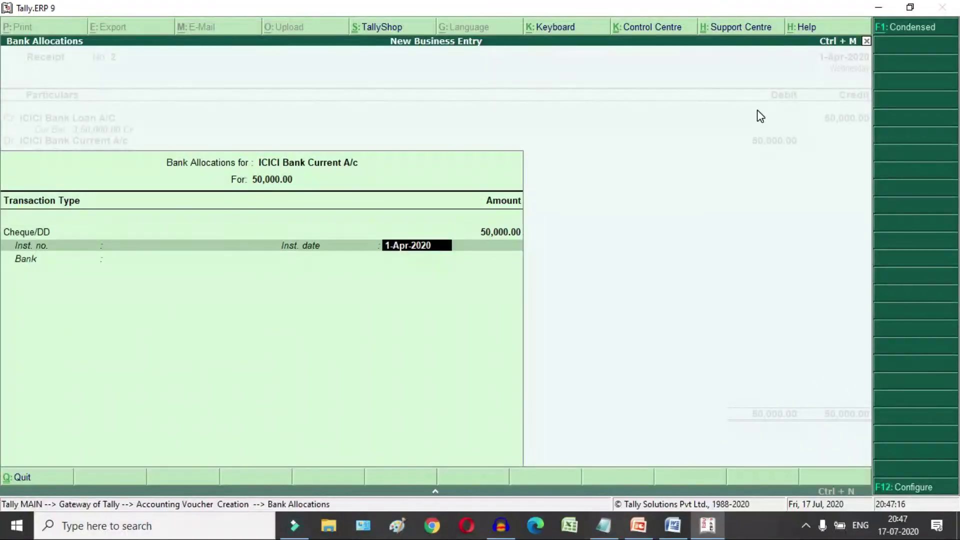
{"action": "key", "text": "Return"}
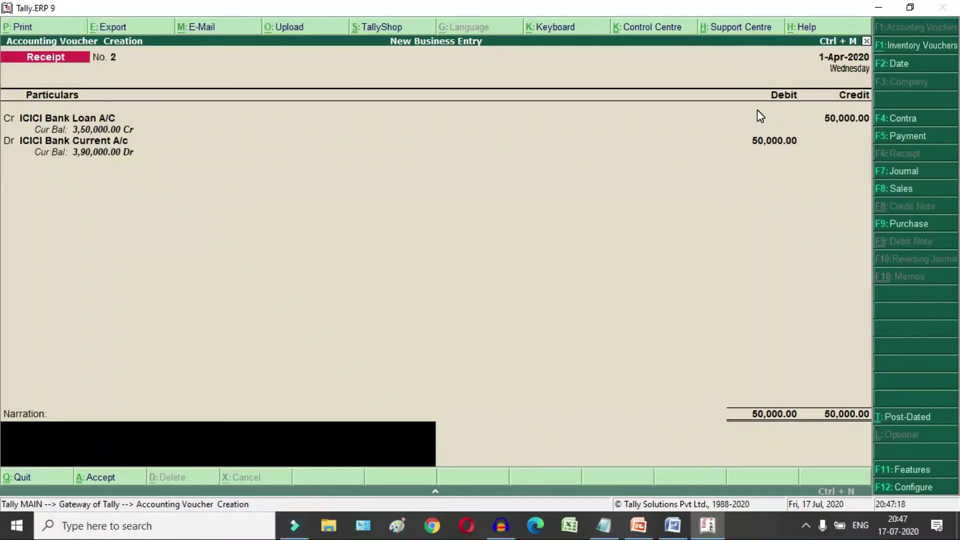
{"action": "key", "text": "Return"}
{"action": "key", "text": "Return"}
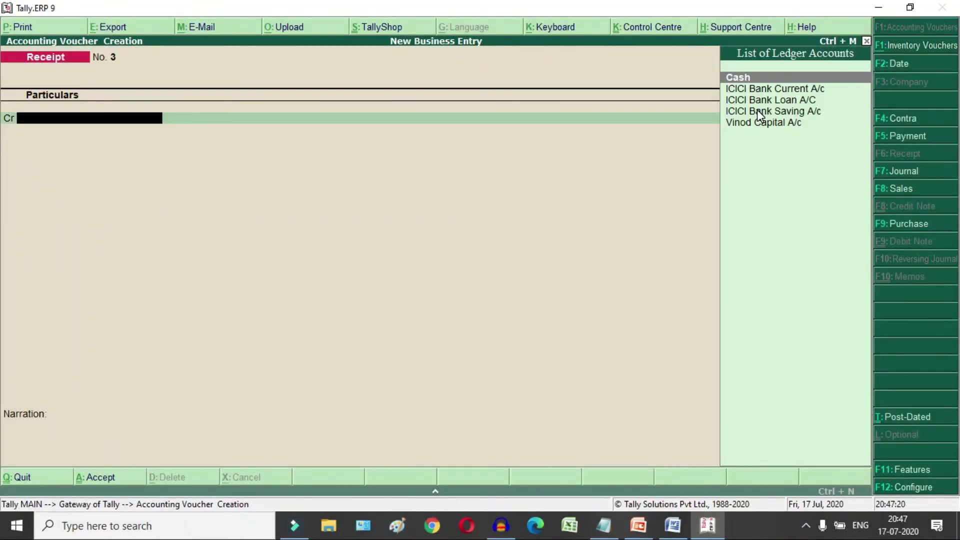
{"action": "key", "text": "Escape"}
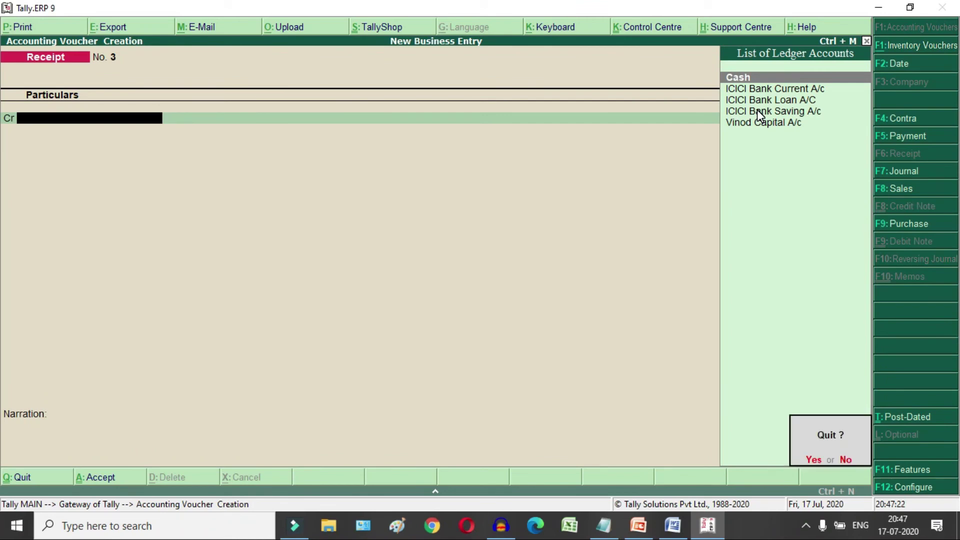
{"action": "key", "text": "Return"}
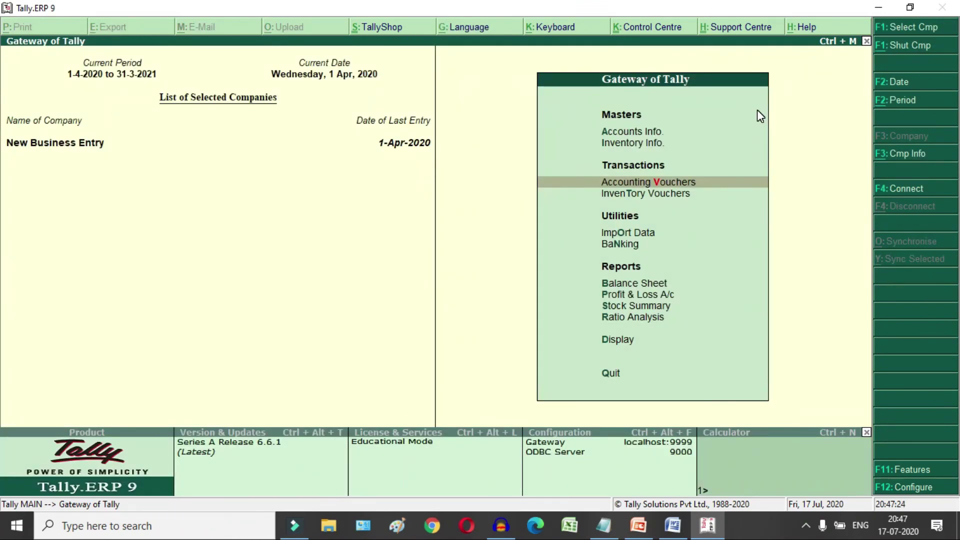
Open the Balance Sheet in detailed view and check the Secured Loans entry under Loans (Liability)
{"action": "key", "text": "Down"}
{"action": "key", "text": "Down"}
{"action": "key", "text": "Down"}
{"action": "key", "text": "Down"}
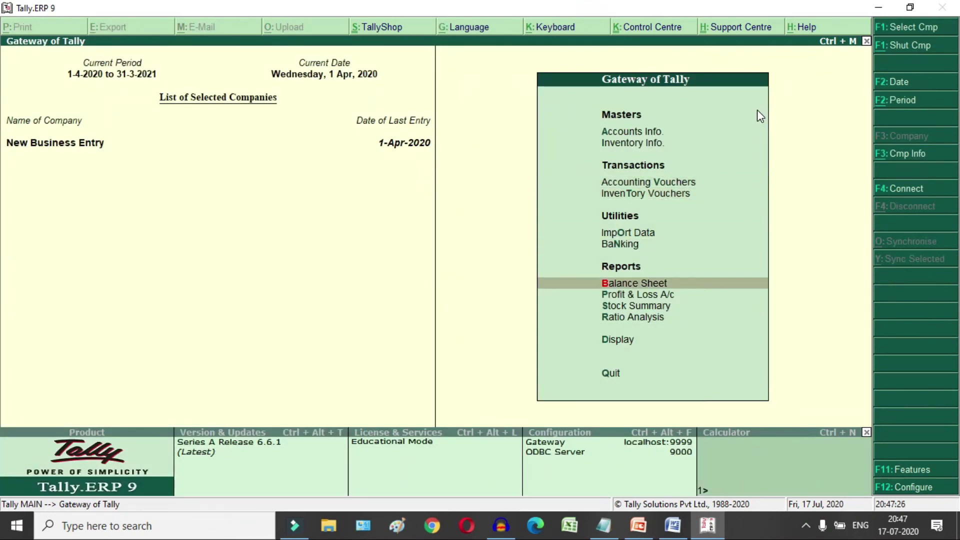
{"action": "key", "text": "Return"}
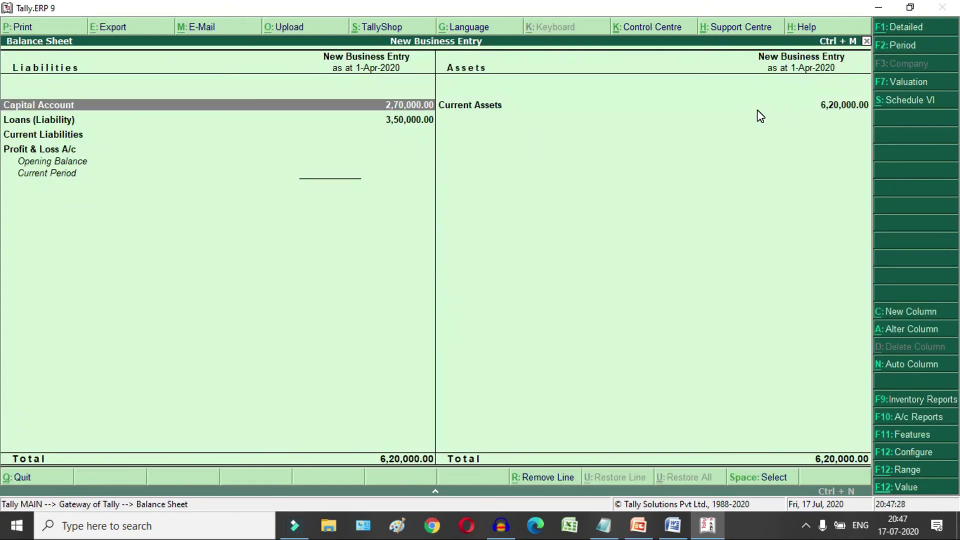
{"action": "key", "text": "alt+F1"}
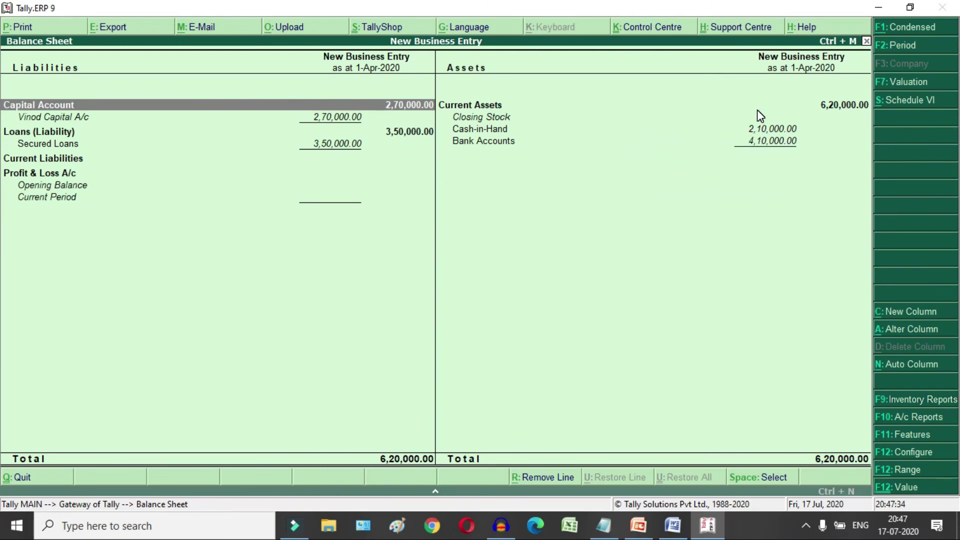
{"action": "key", "text": "Down"}
{"action": "key", "text": "Down"}
{"action": "key", "text": "Down"}
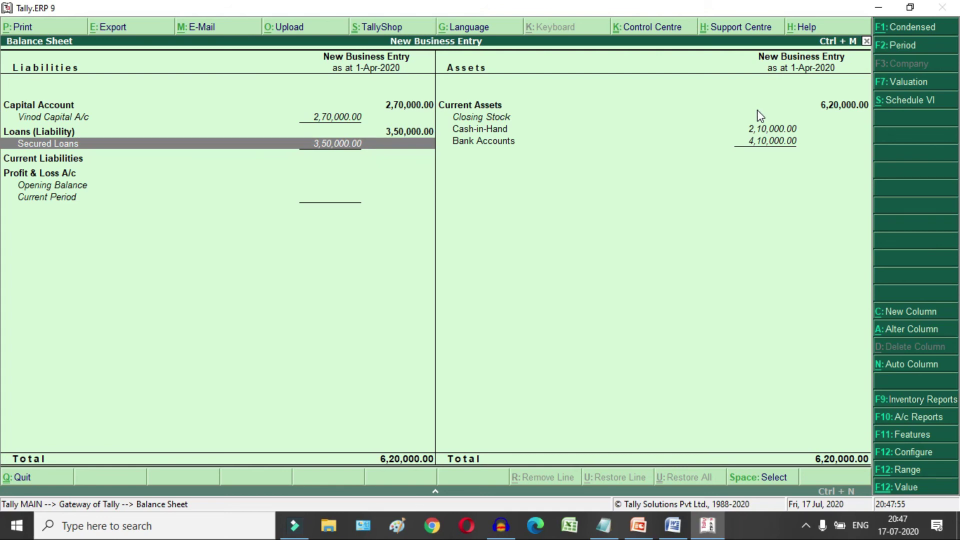
Drill down from Bank Accounts to the April vouchers of ICICI Bank Current A/c, review the loan receipts, and return to the Balance Sheet
{"action": "key", "text": "Right"}
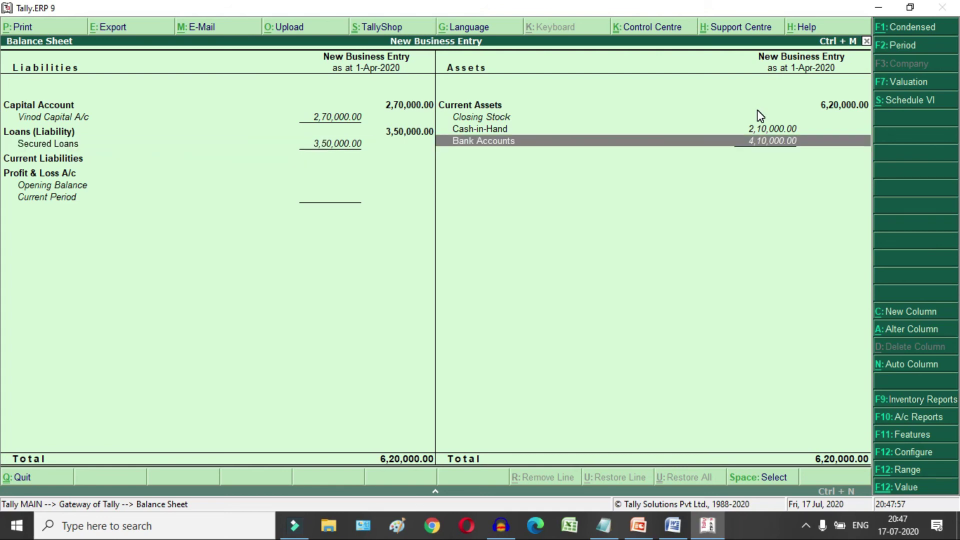
{"action": "key", "text": "Return"}
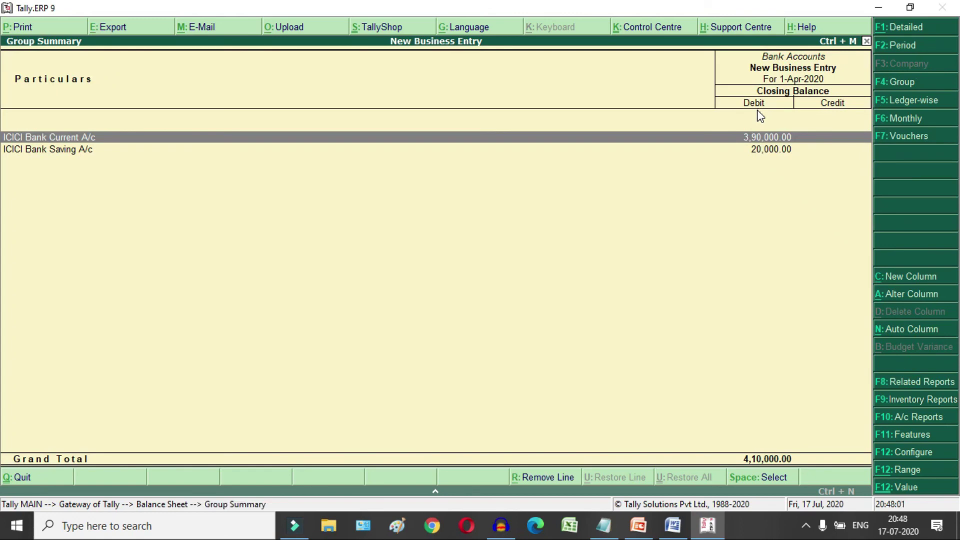
{"action": "key", "text": "Return"}
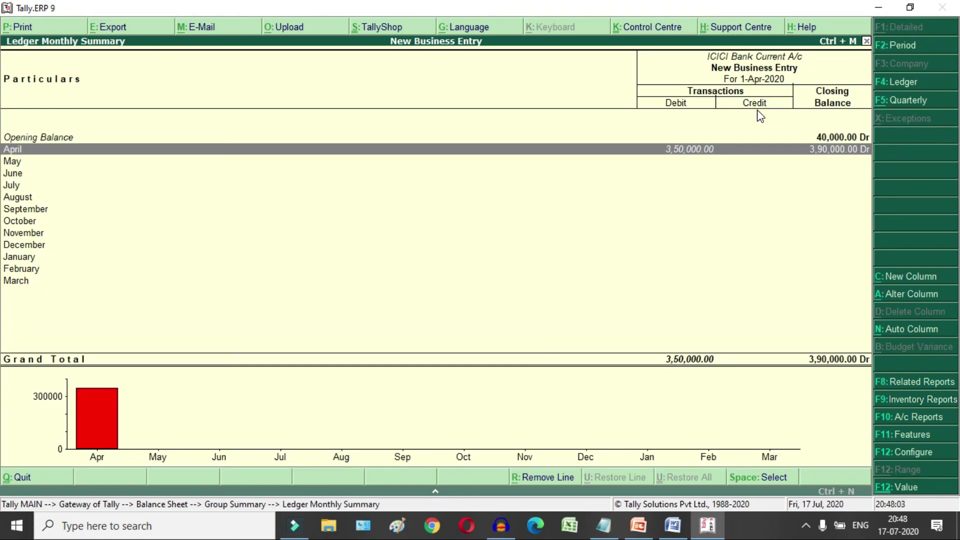
{"action": "key", "text": "Return"}
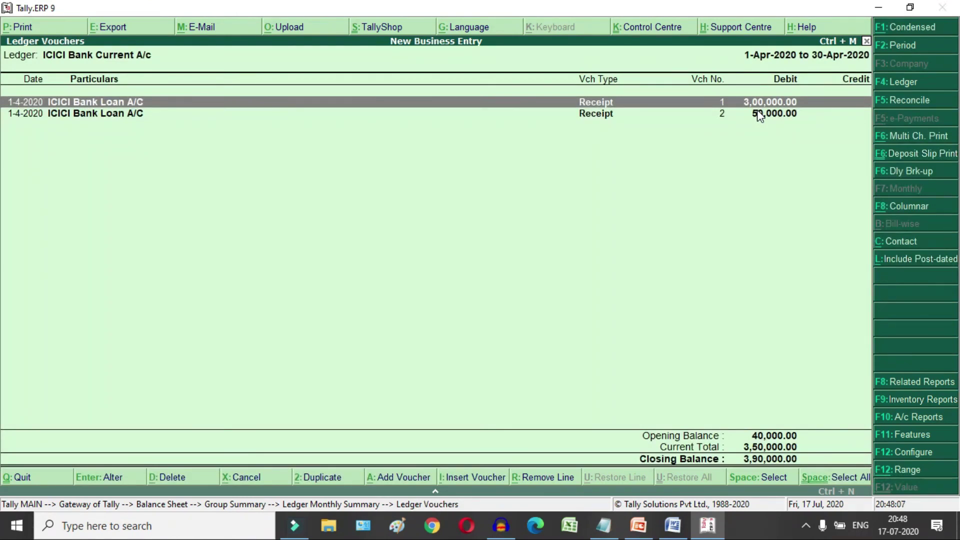
{"action": "key", "text": "Down"}
{"action": "key", "text": "Up"}
{"action": "key", "text": "Escape"}
{"action": "key", "text": "Escape"}
{"action": "key", "text": "Escape"}
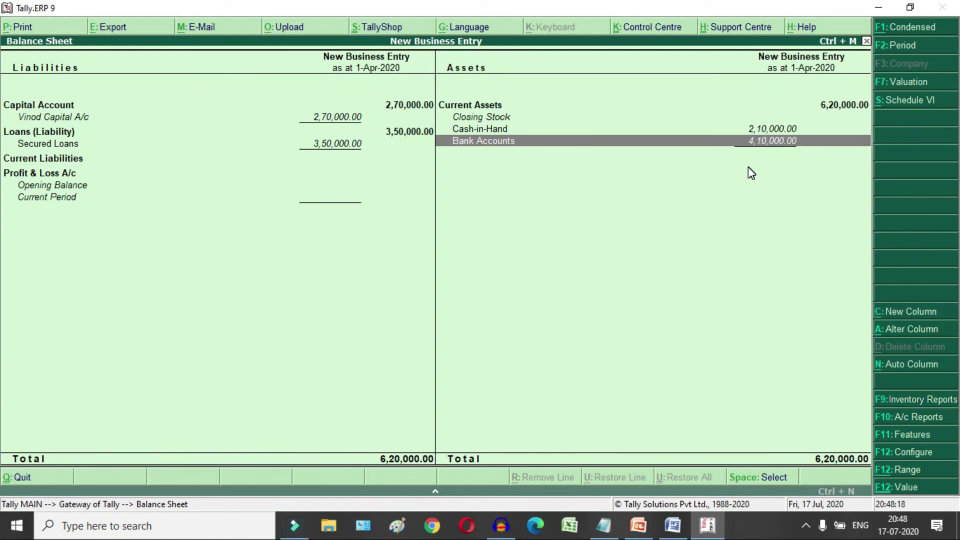
Select the Secured Loans group under Loans (Liability) in the Balance Sheet
{"action": "key", "text": "Left"}
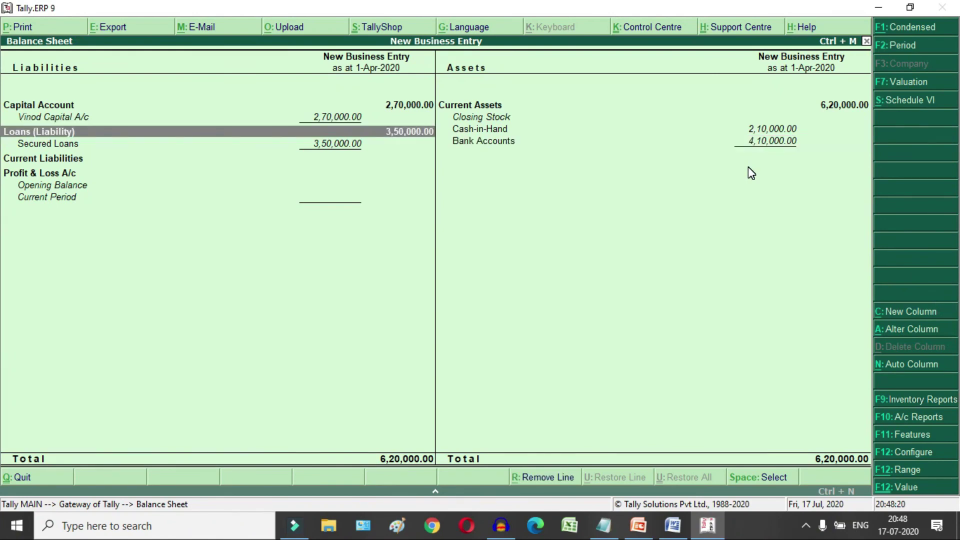
{"action": "key", "text": "Down"}
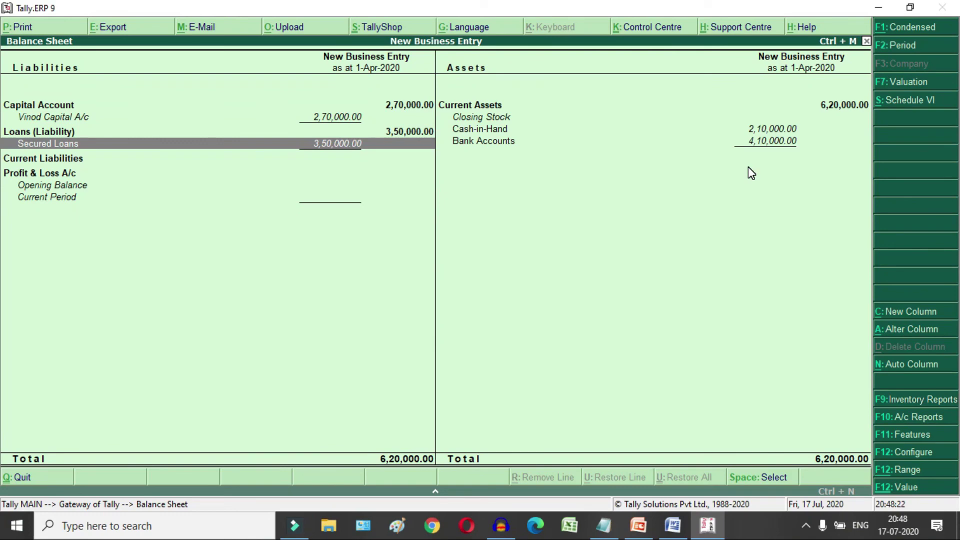